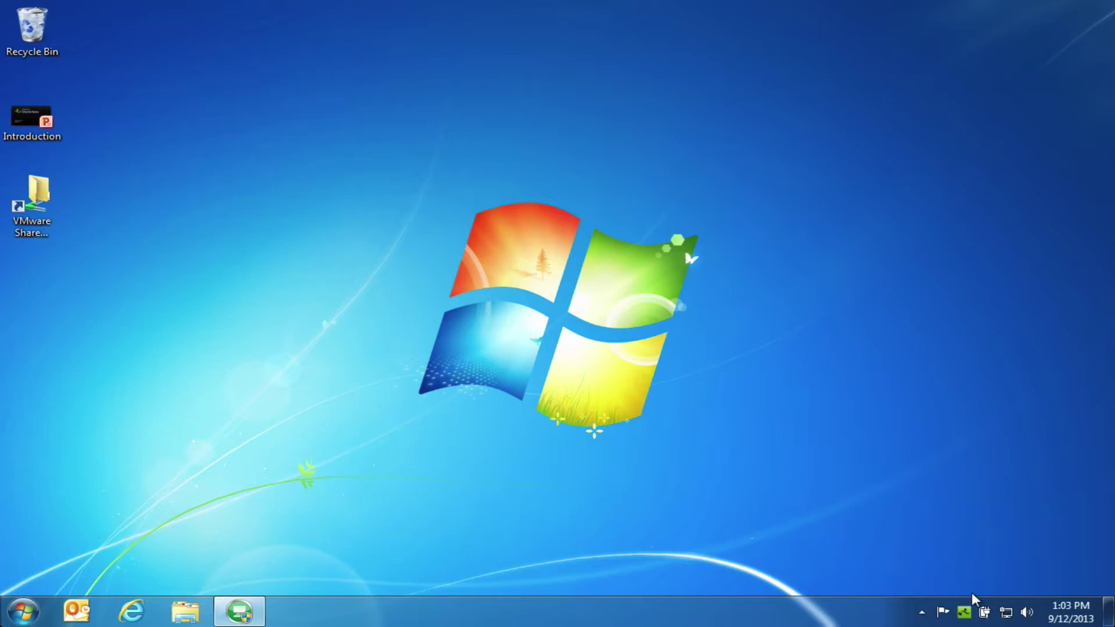
Check the DataNow home folder from the tray menu, then restore the Environment Manager window
right_click(968, 612)
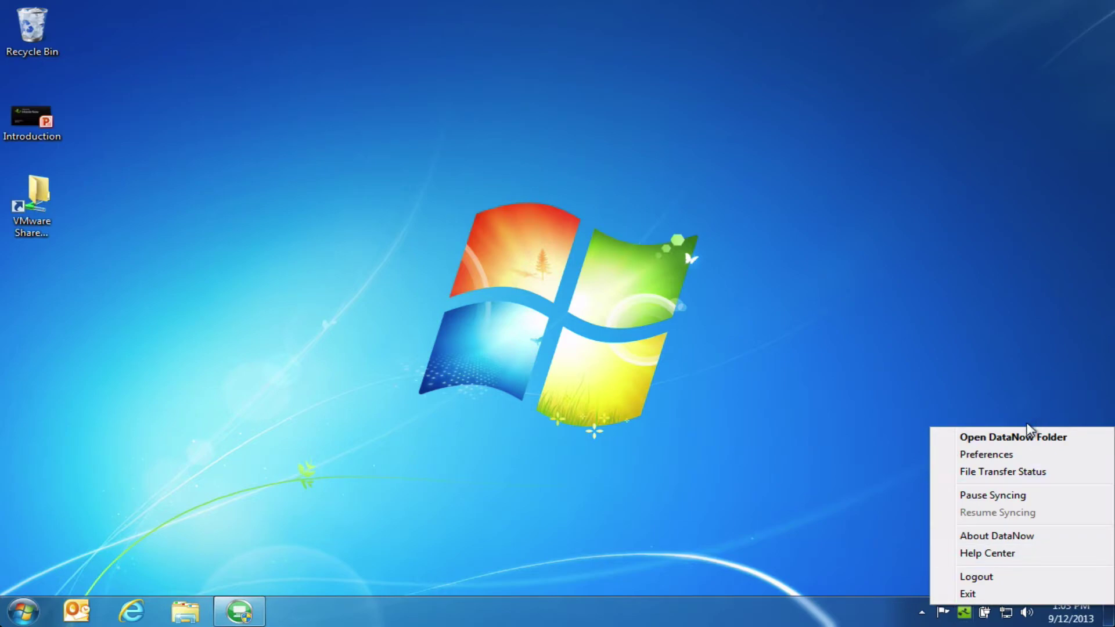
click(1022, 435)
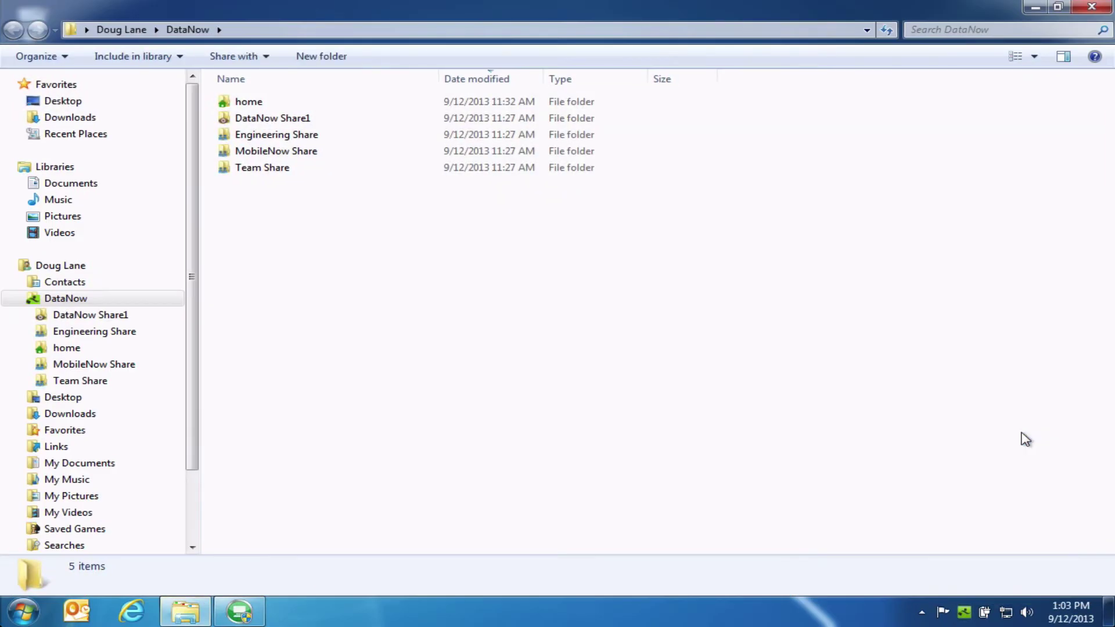
double_click(294, 104)
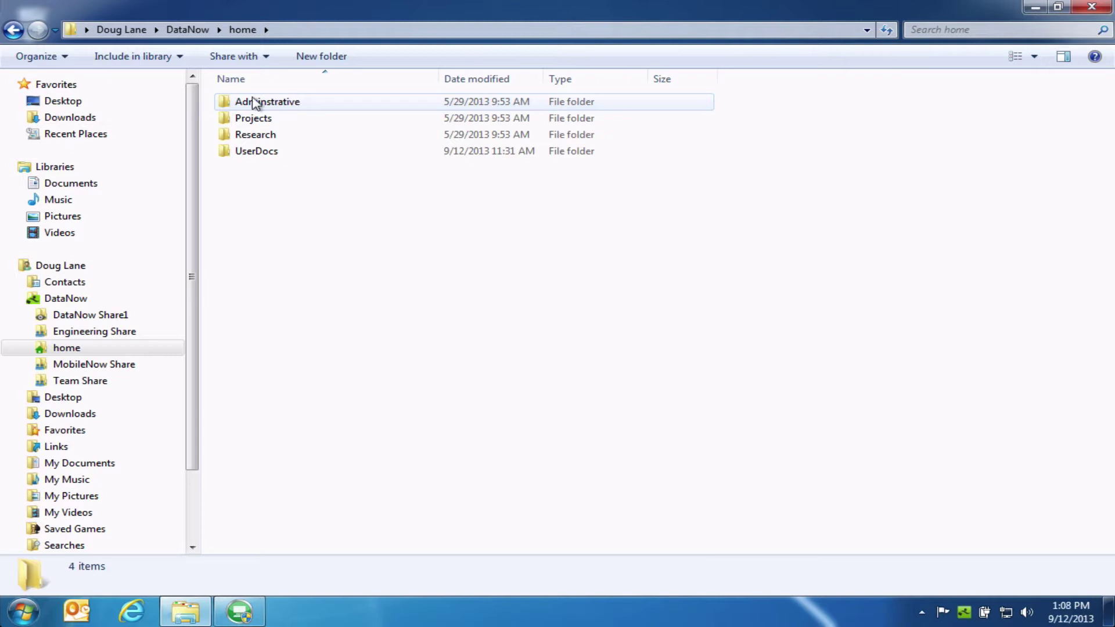
click(1039, 7)
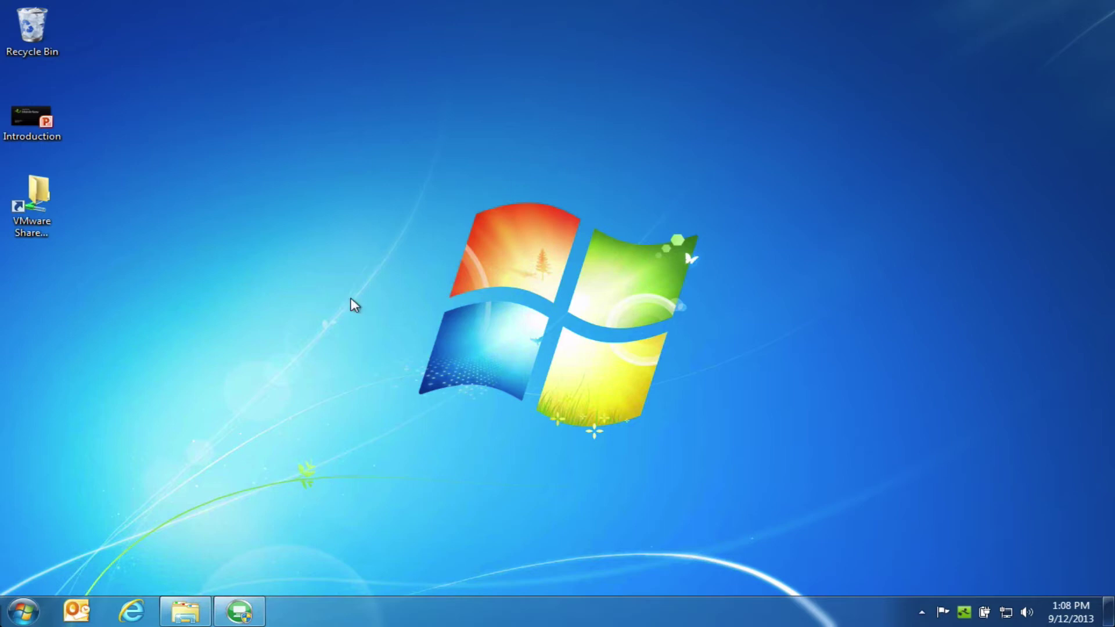
click(249, 617)
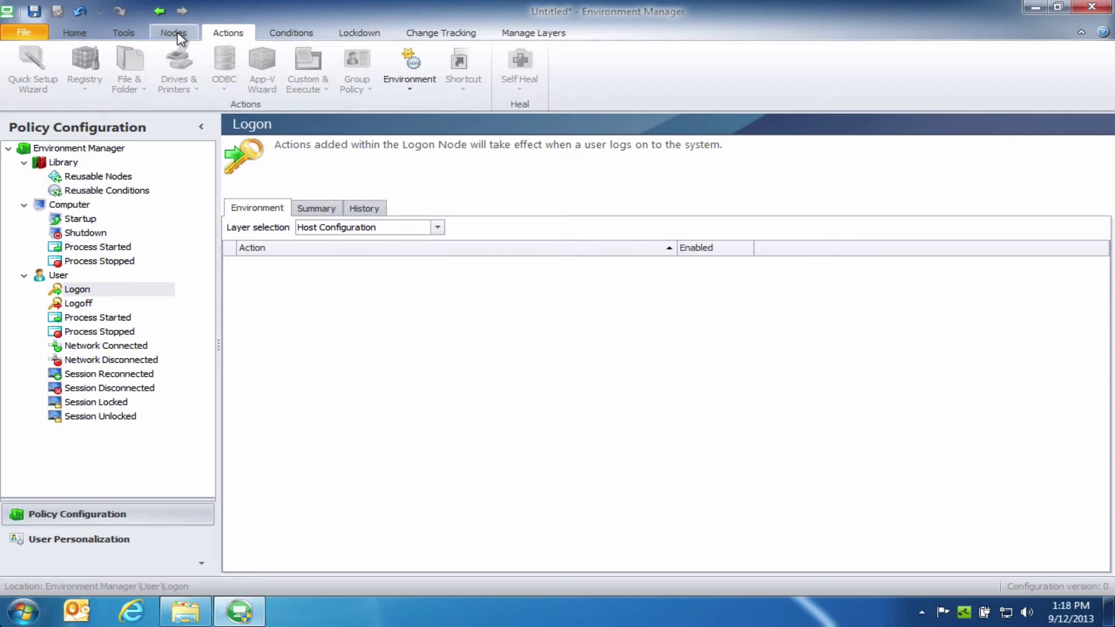
Add a child node named 'DataNow Folder Redirection' under the user Logon node
click(177, 35)
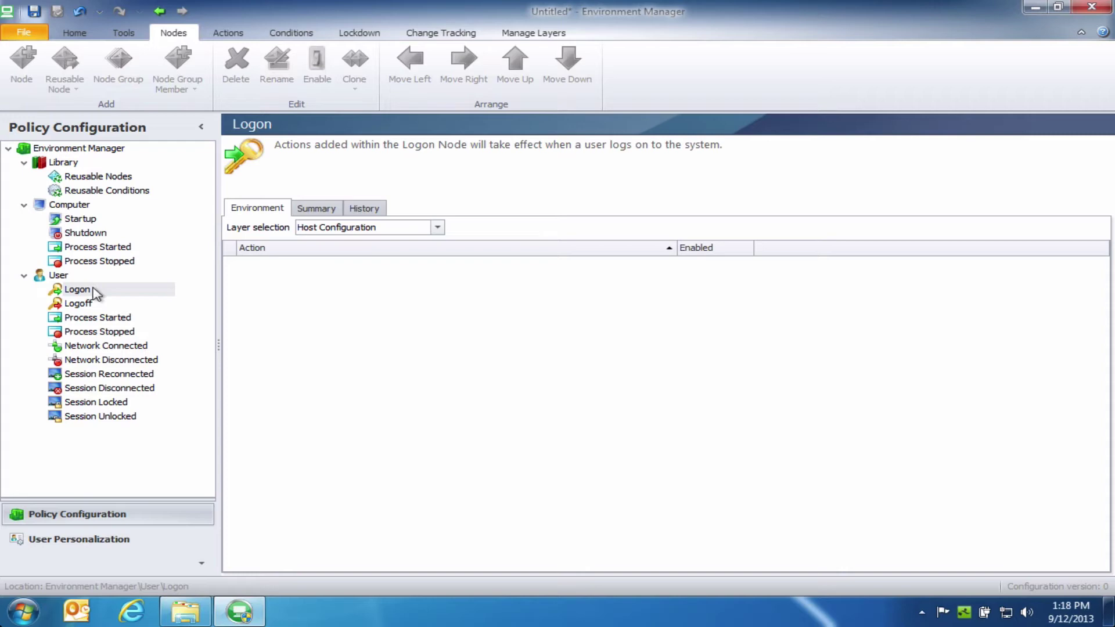
click(93, 290)
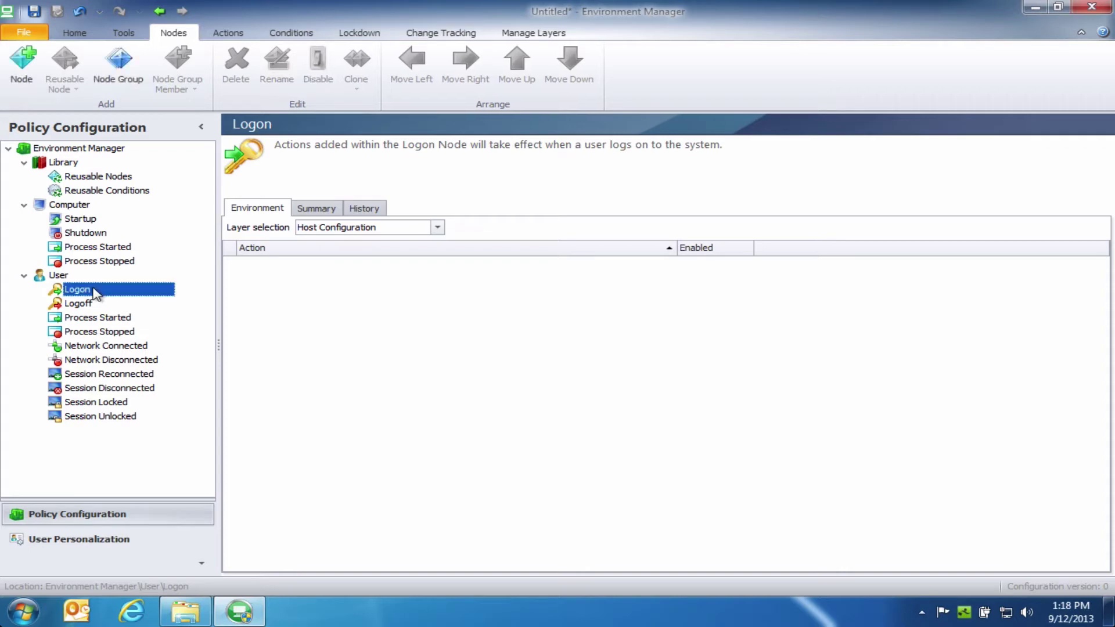
click(22, 62)
text(D)
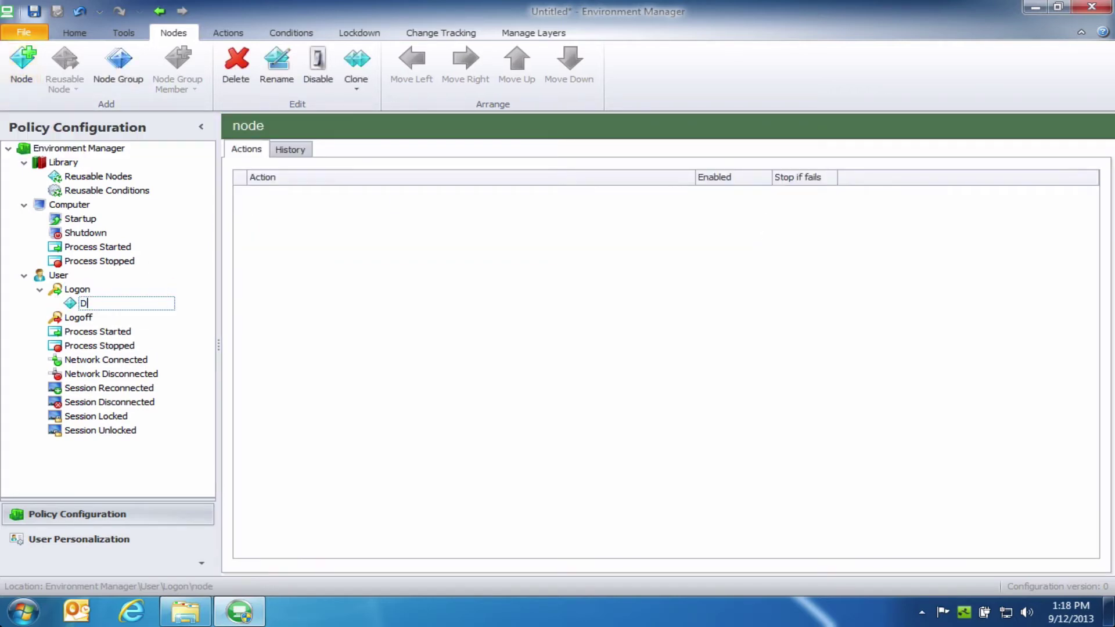
text(ataNow Folder Redirection)
key(Return)
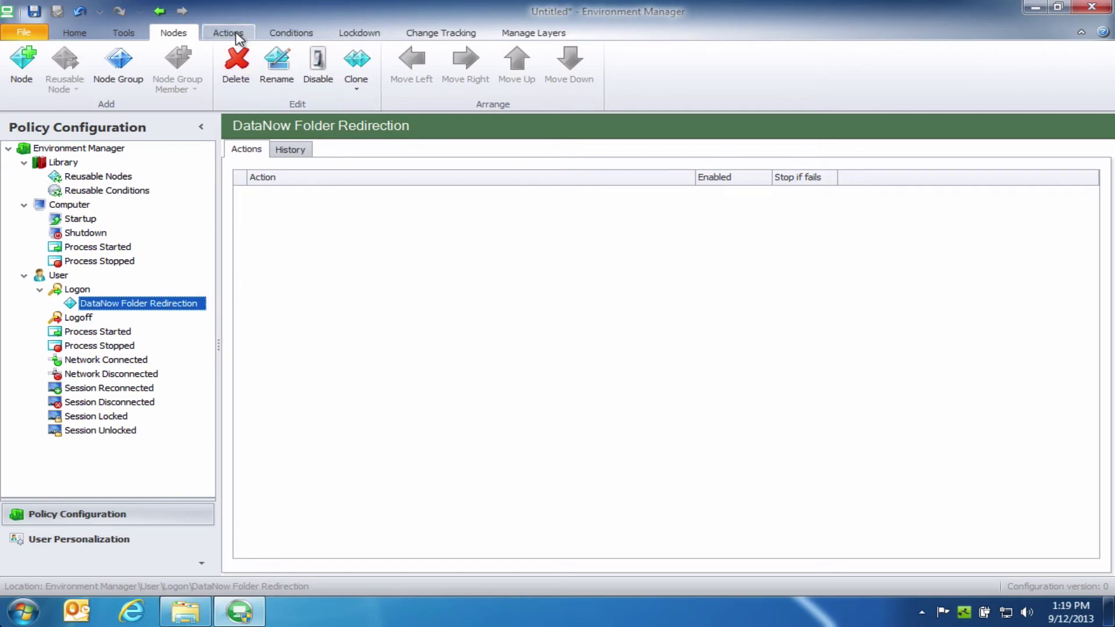
Add a Folder Redirection action to the node with Desktop as the source
click(236, 37)
click(147, 90)
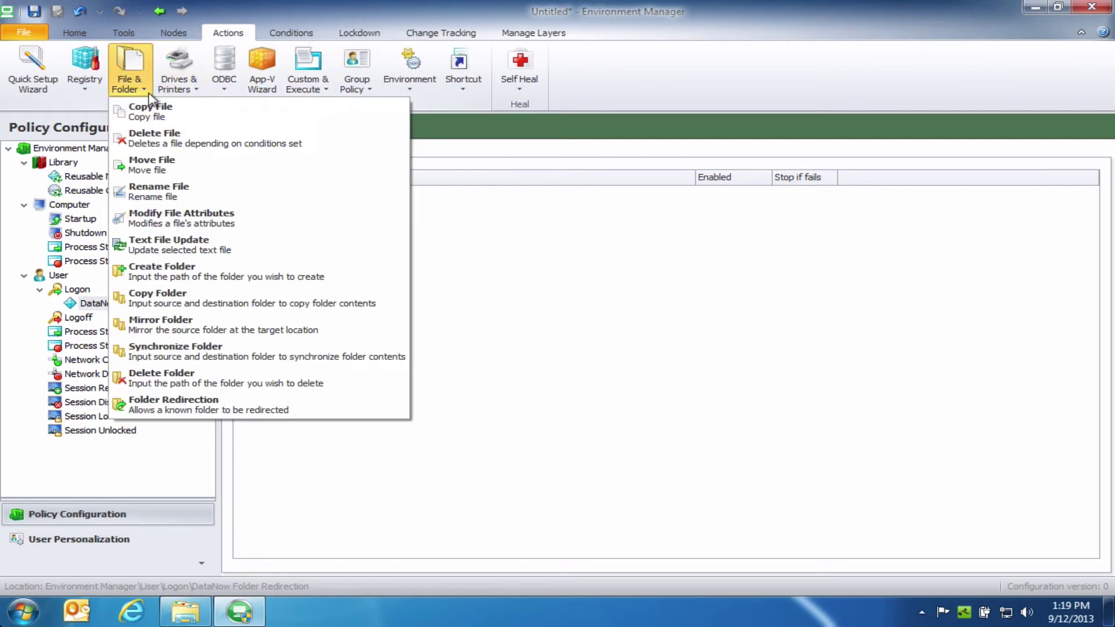
click(171, 404)
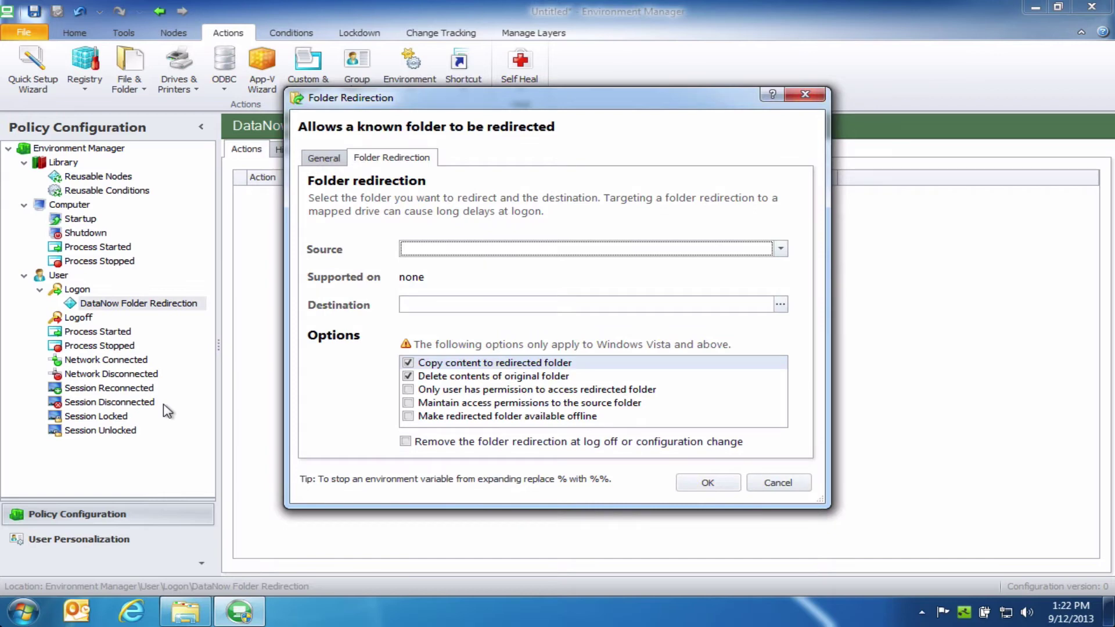
click(780, 249)
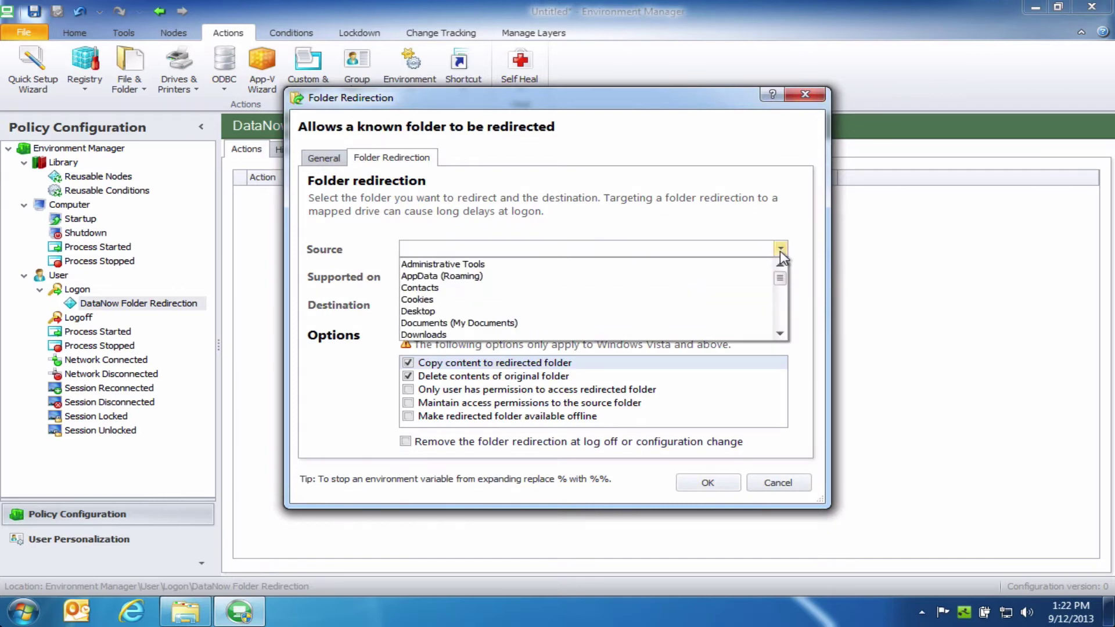
click(639, 314)
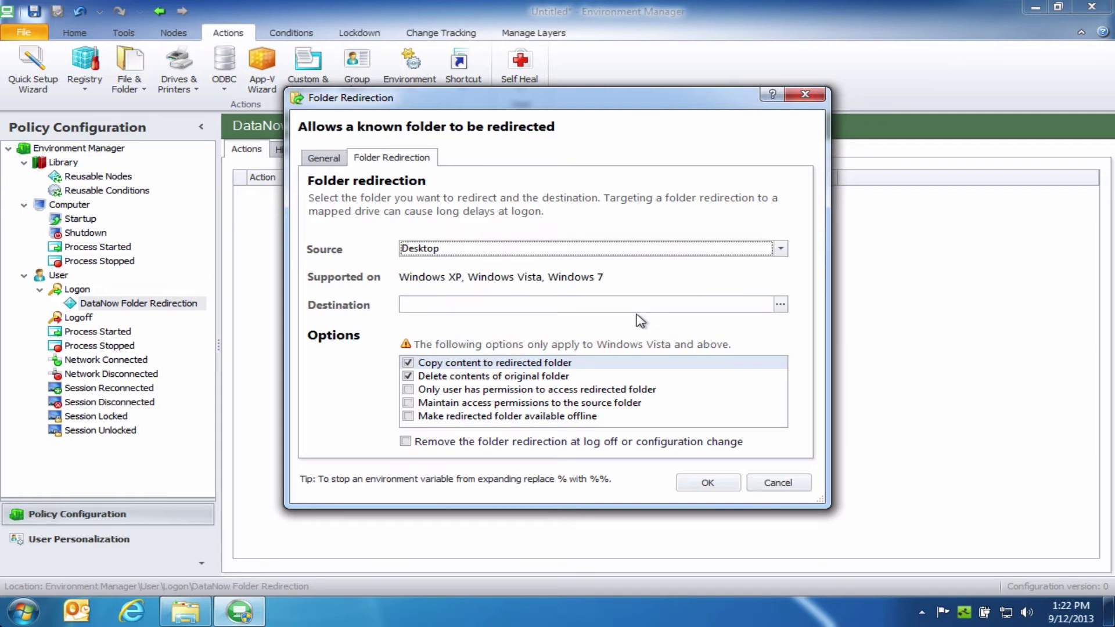
Set the redirection destination to the UserDocs folder in DataNow\home
click(781, 305)
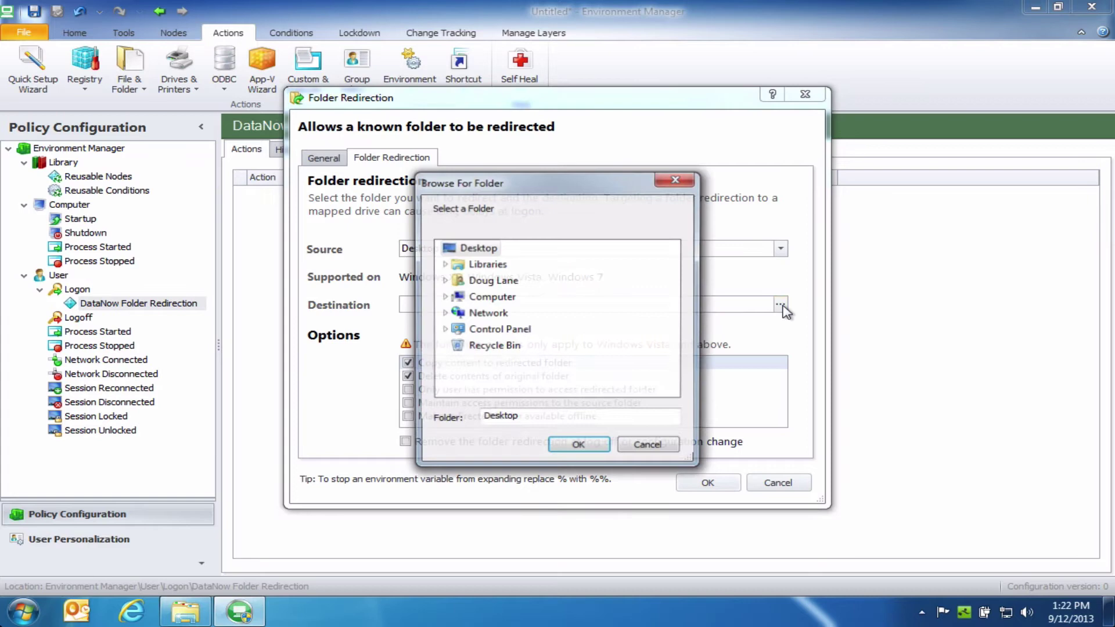
click(443, 281)
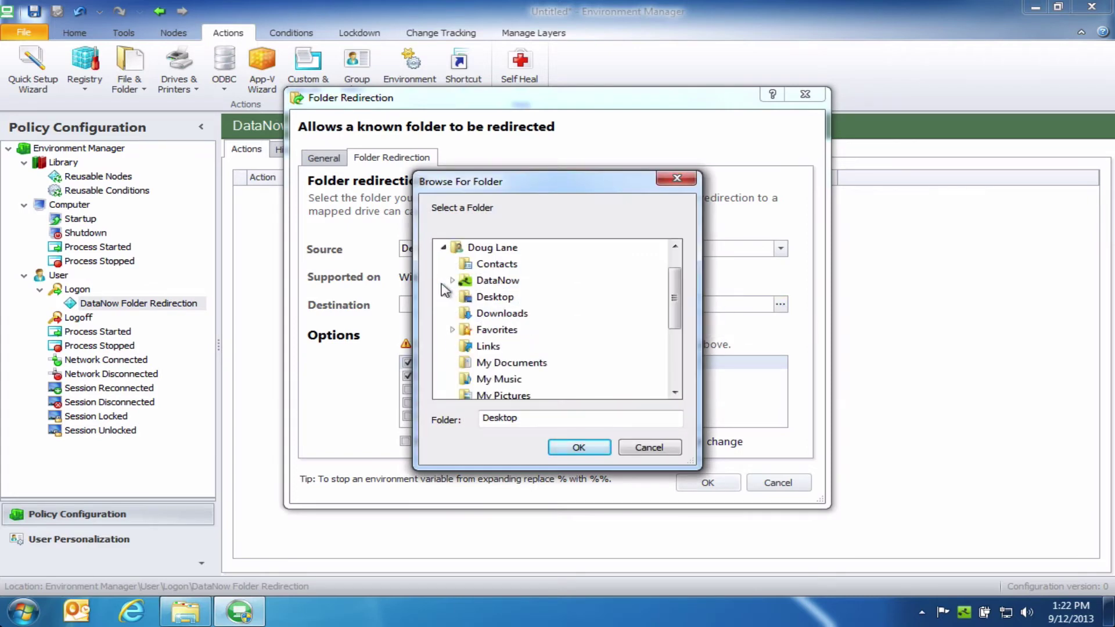
click(451, 281)
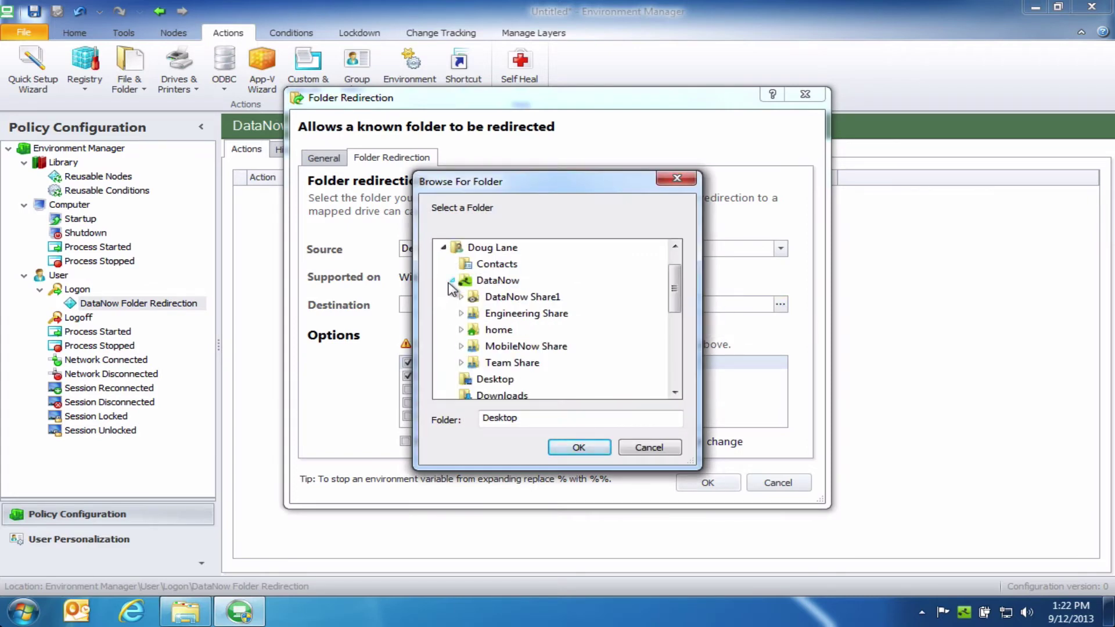
click(460, 330)
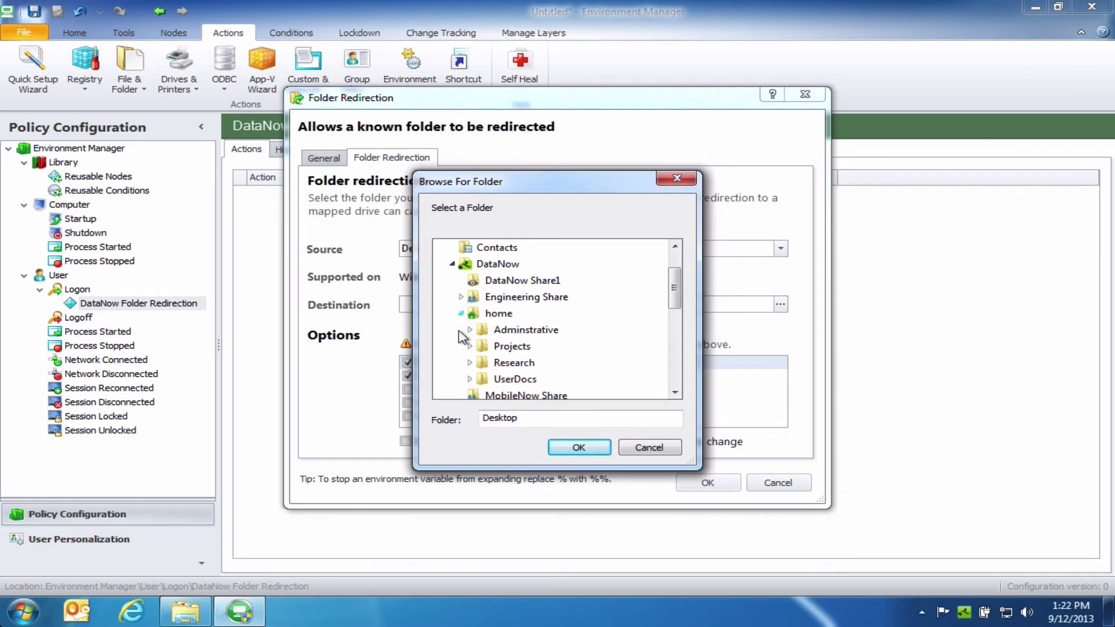
click(487, 379)
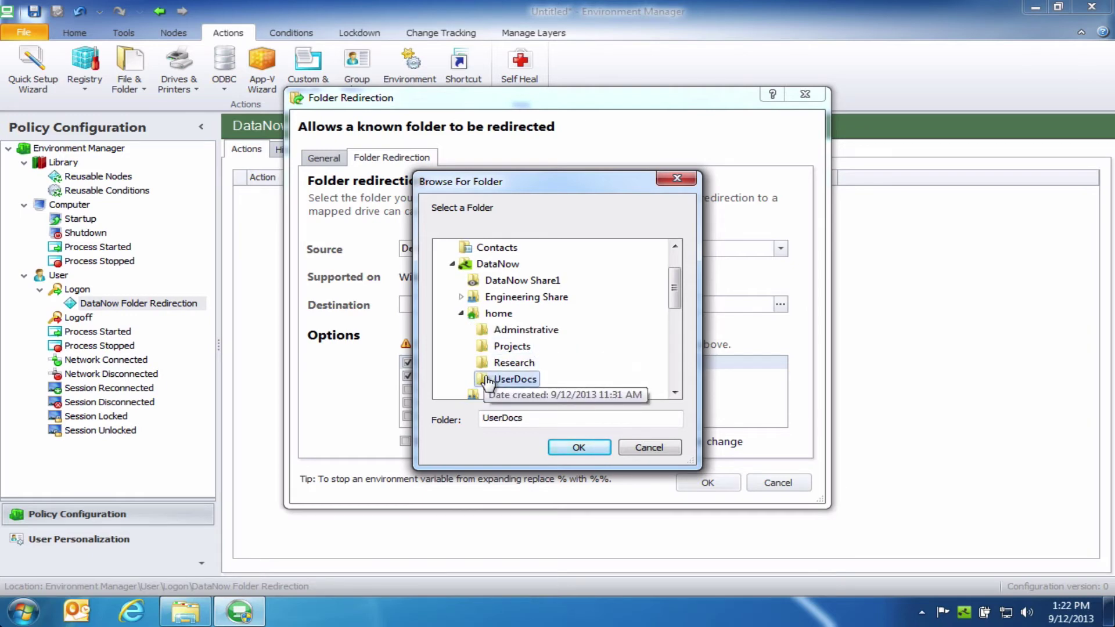
click(578, 446)
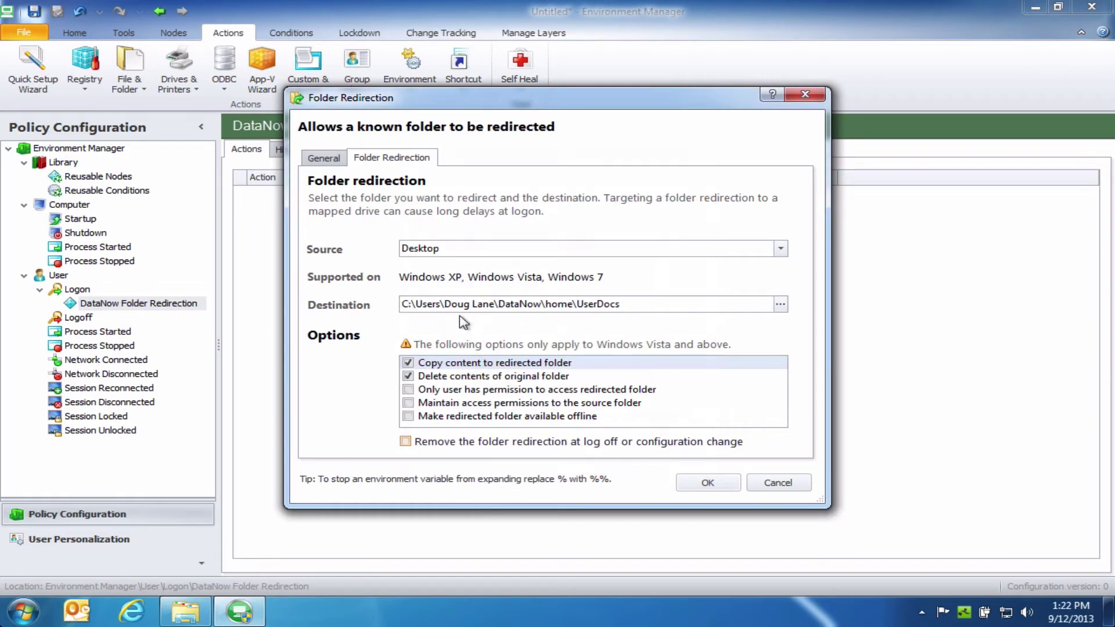
Replace the fixed user name in the destination path with %username%
drag(445, 302, 496, 301)
text(%)
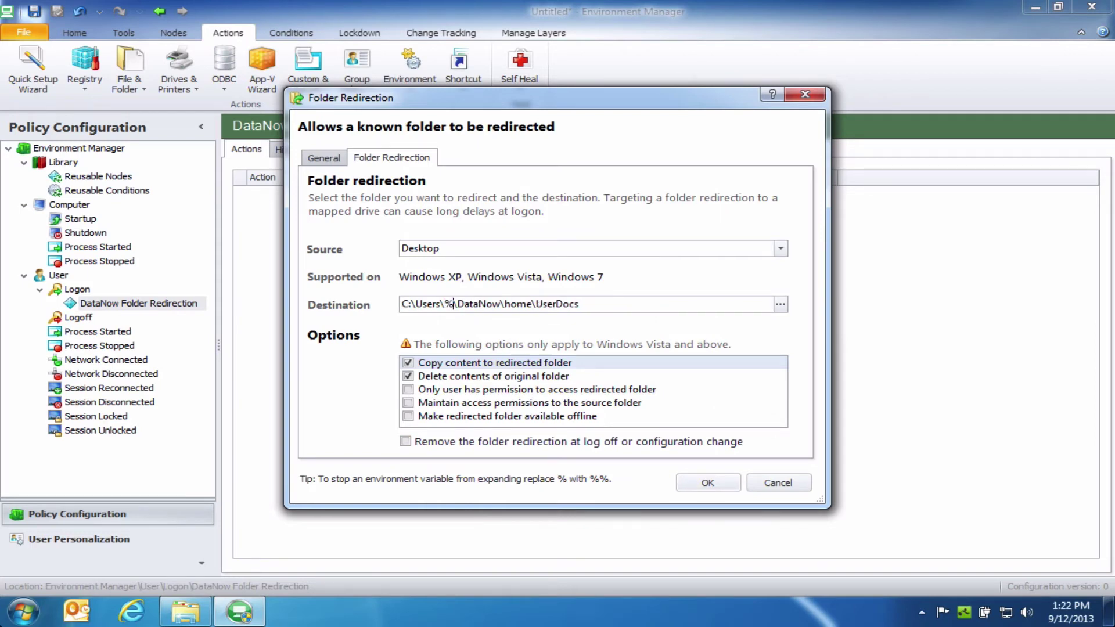
text(username)
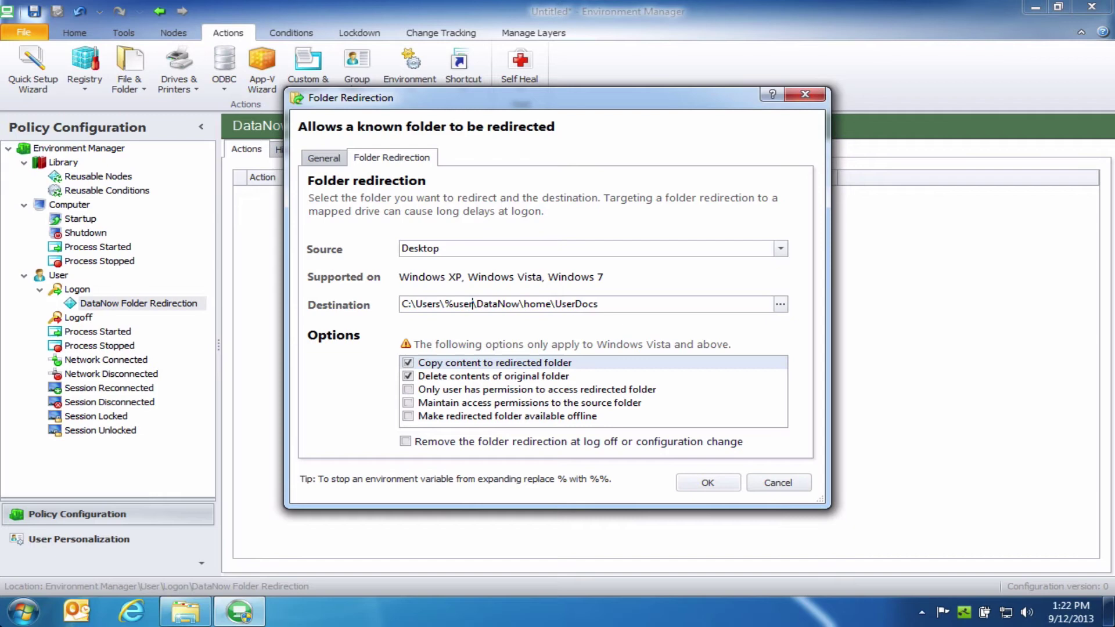
text(%)
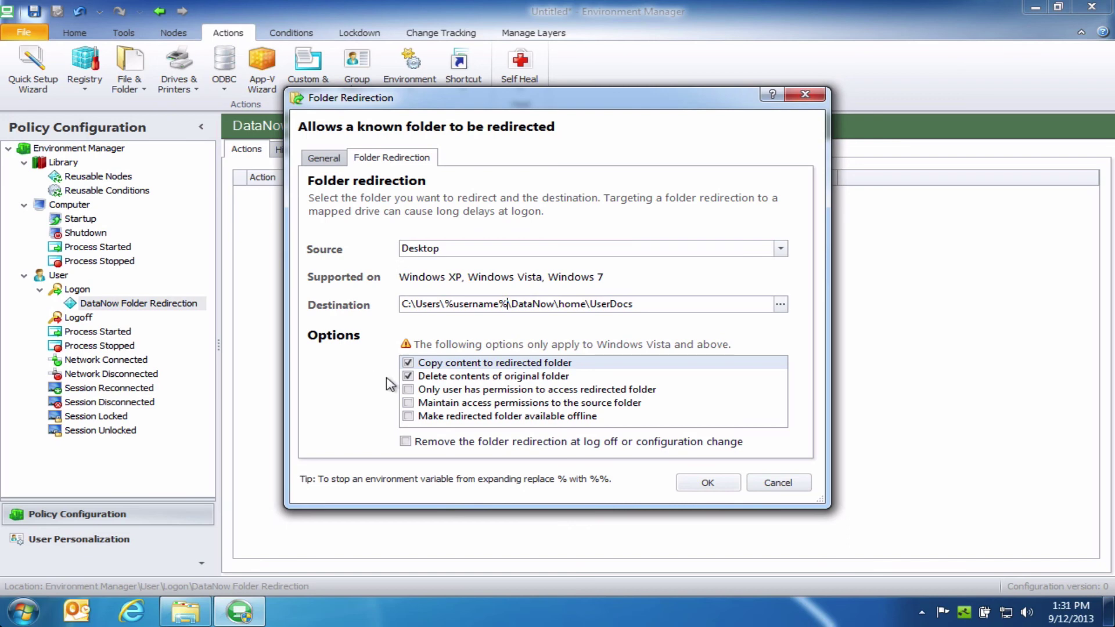
Save the Desktop redirection and add a second one with Documents (My Documents) as source
click(711, 483)
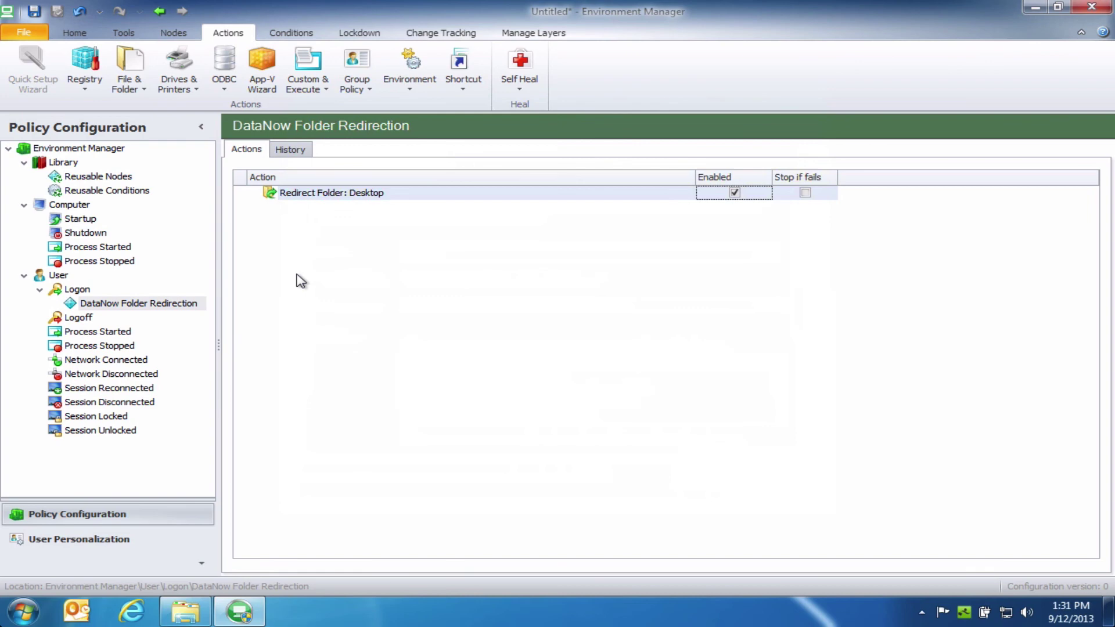
click(122, 302)
click(138, 93)
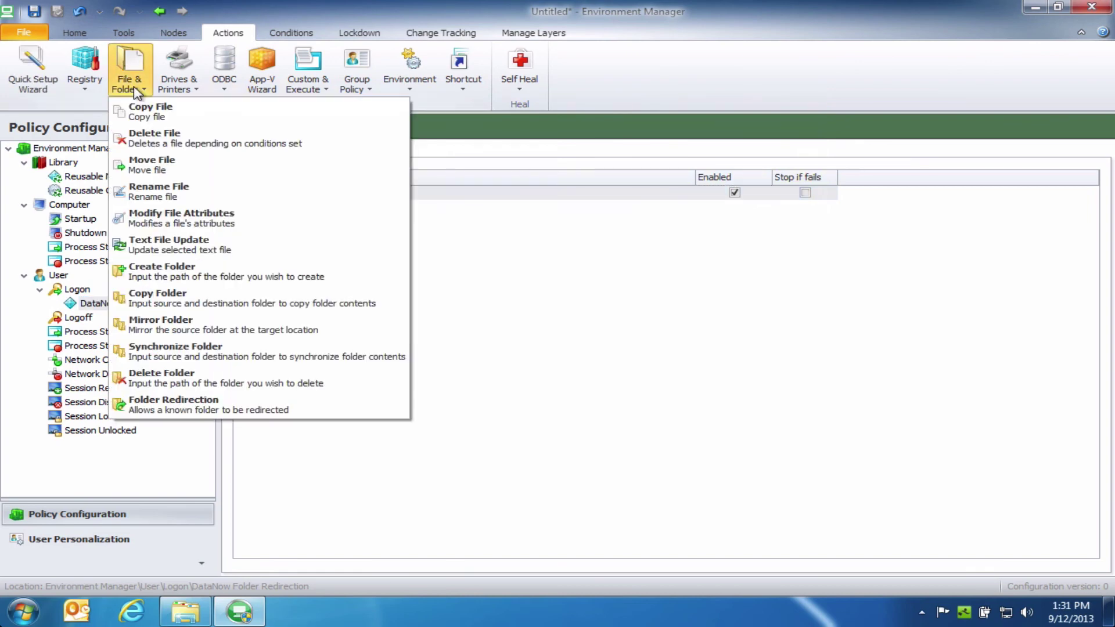
click(149, 403)
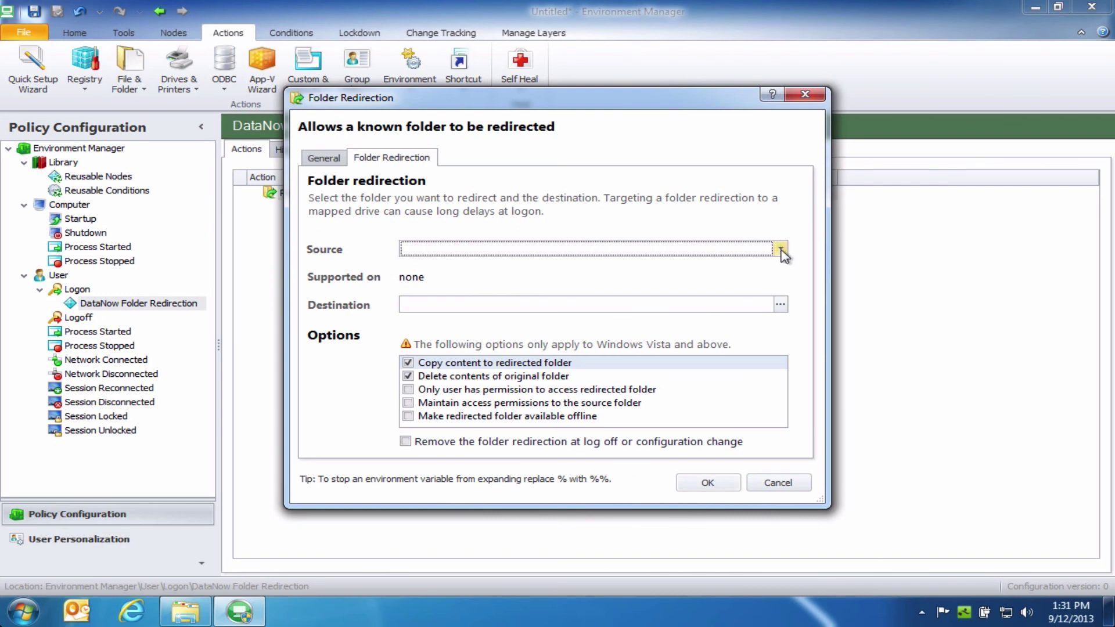
click(779, 249)
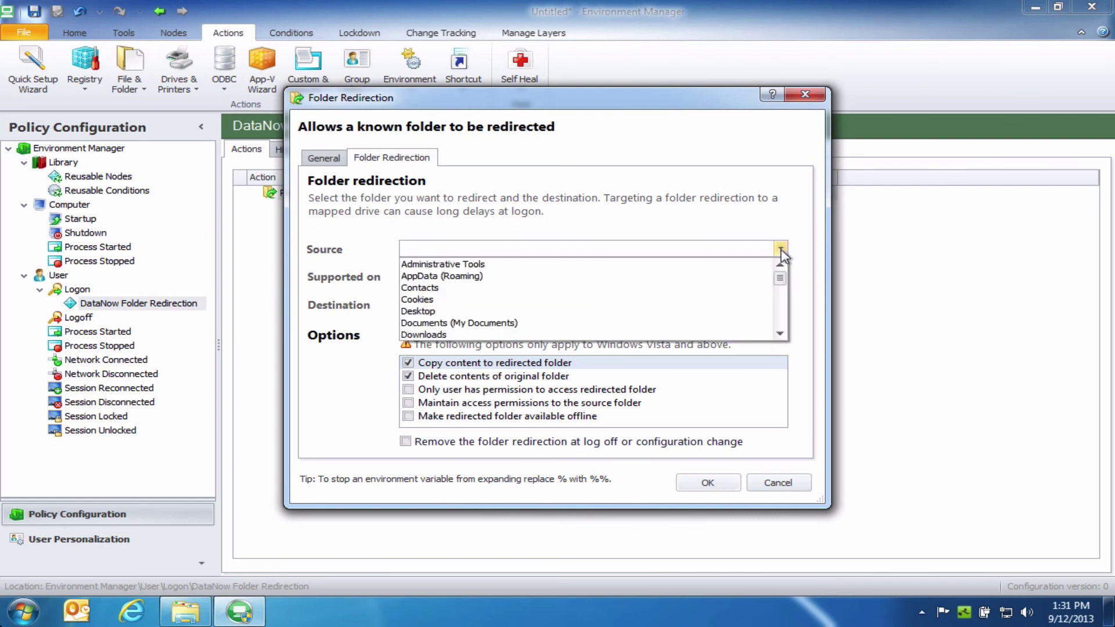
click(598, 326)
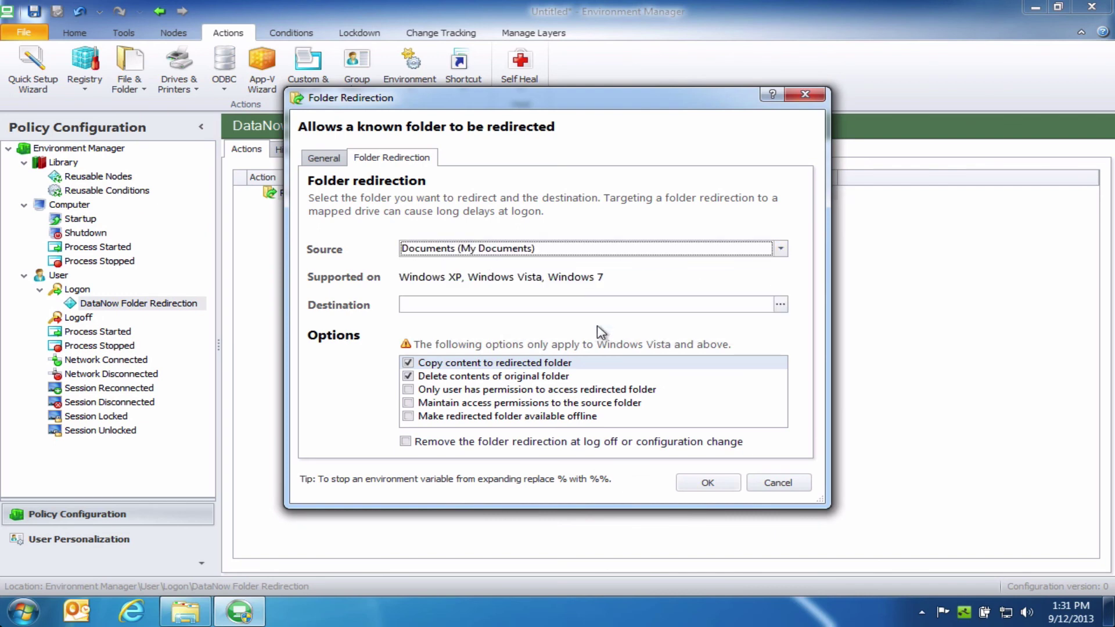